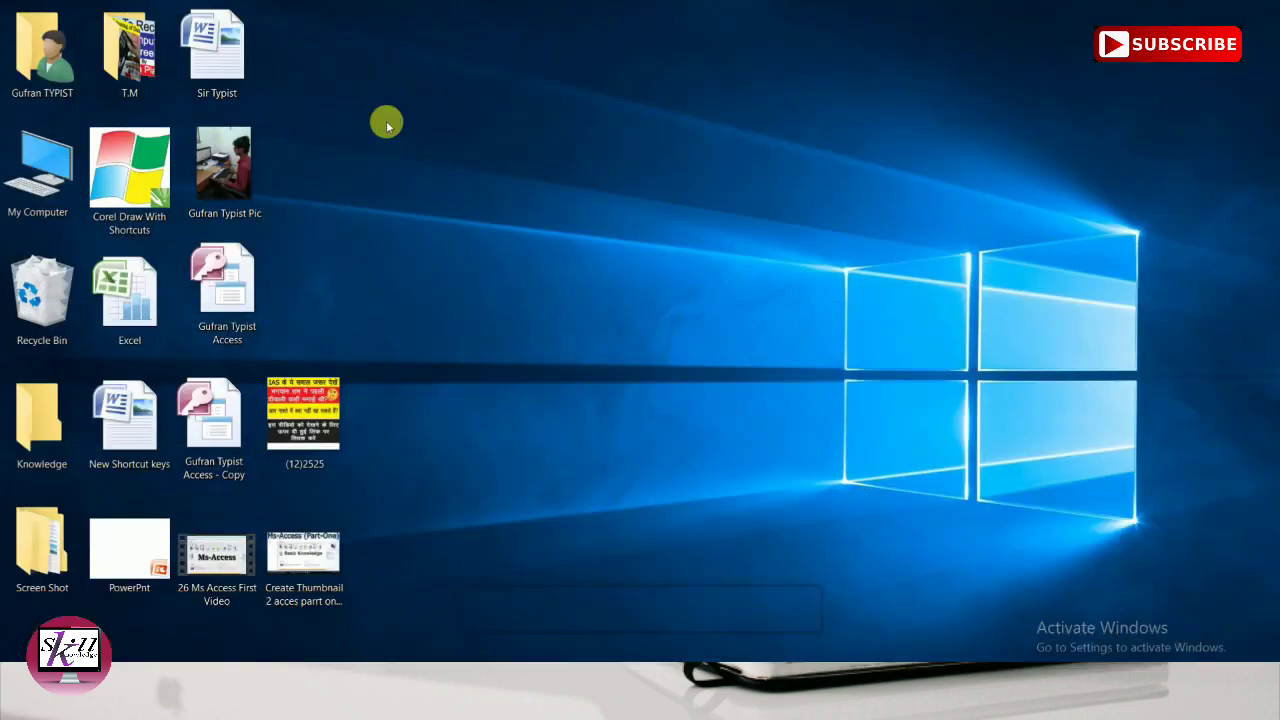
Refresh the desktop, then launch Paint from a Start menu search for 'paint'
right_click(388, 124)
left_click(420, 172)
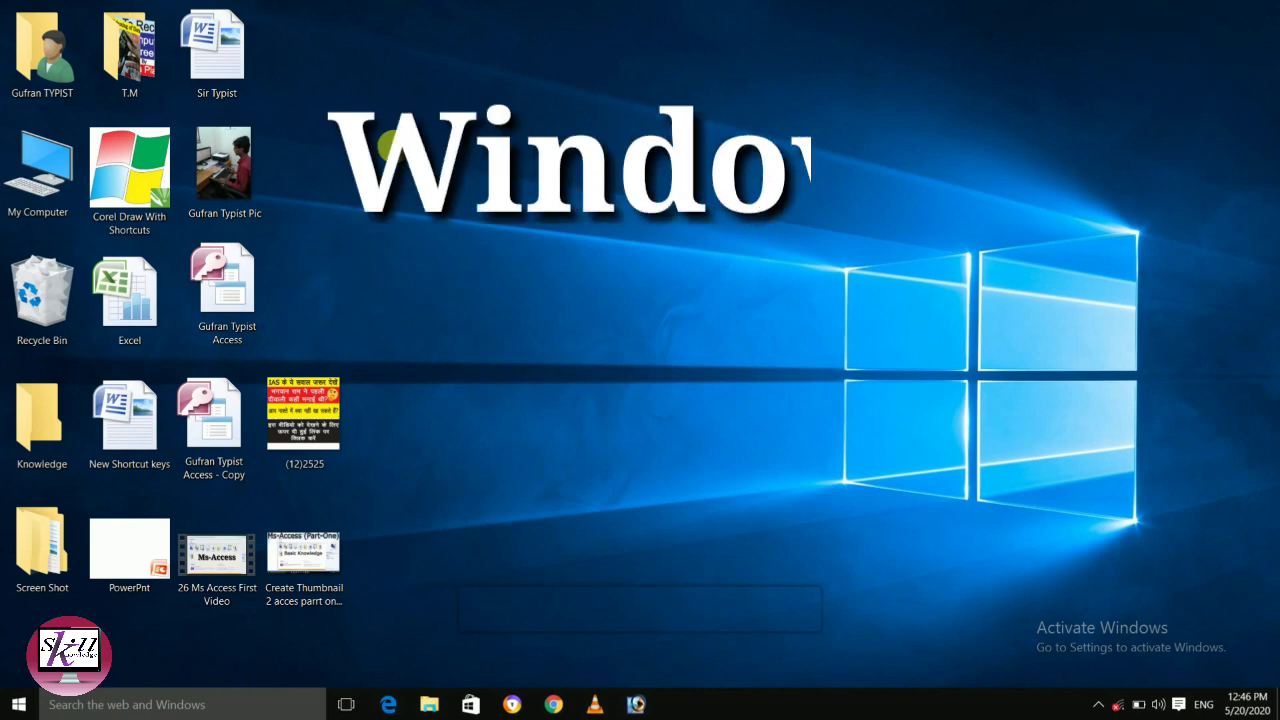
key("super")
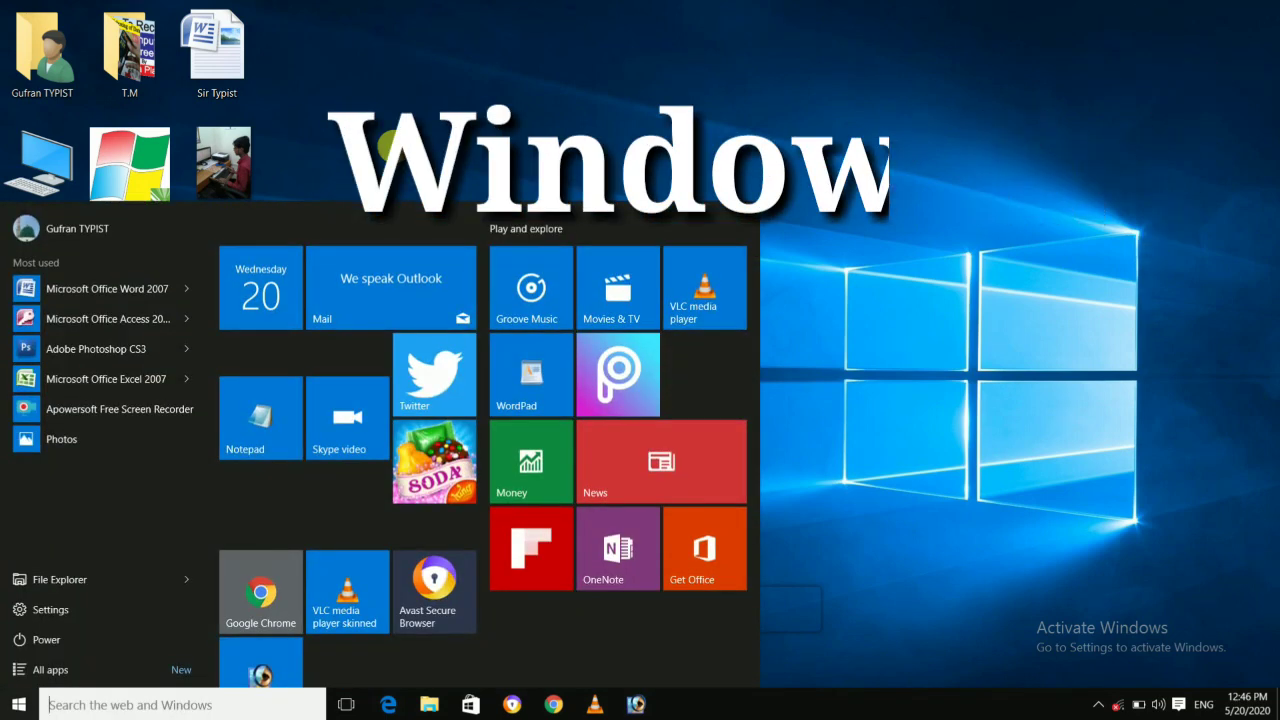
type("p")
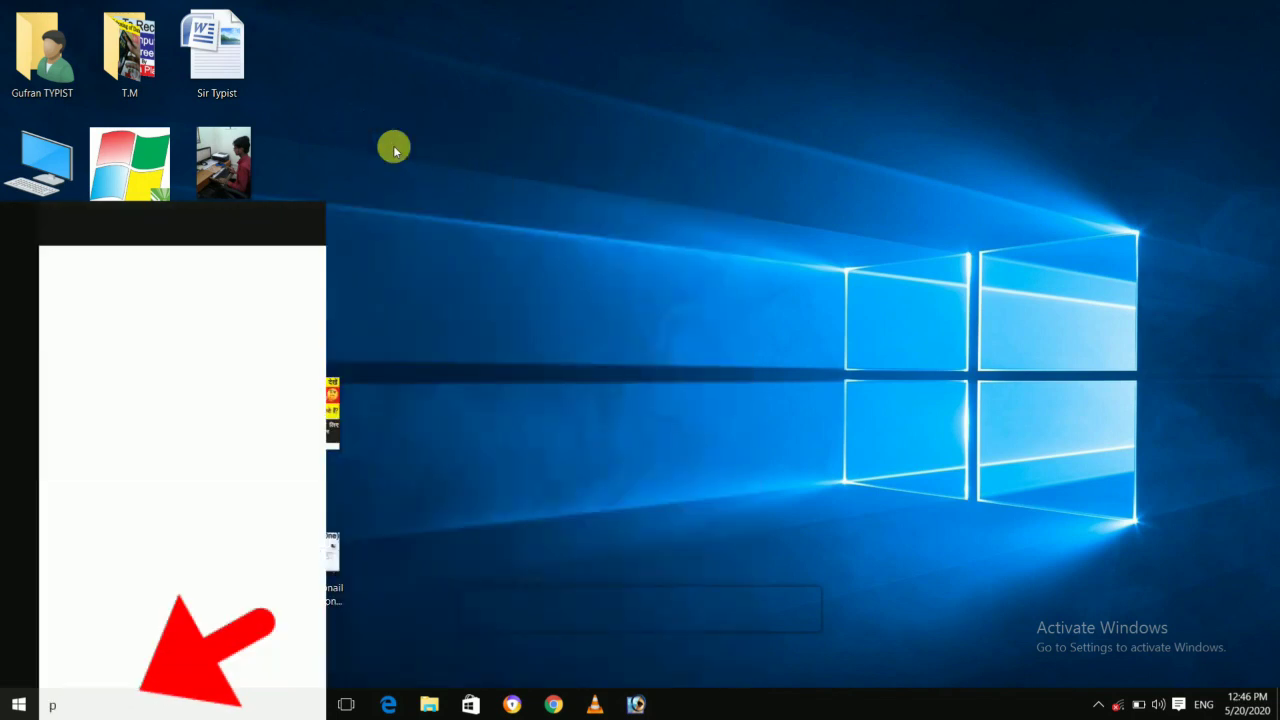
type("aint")
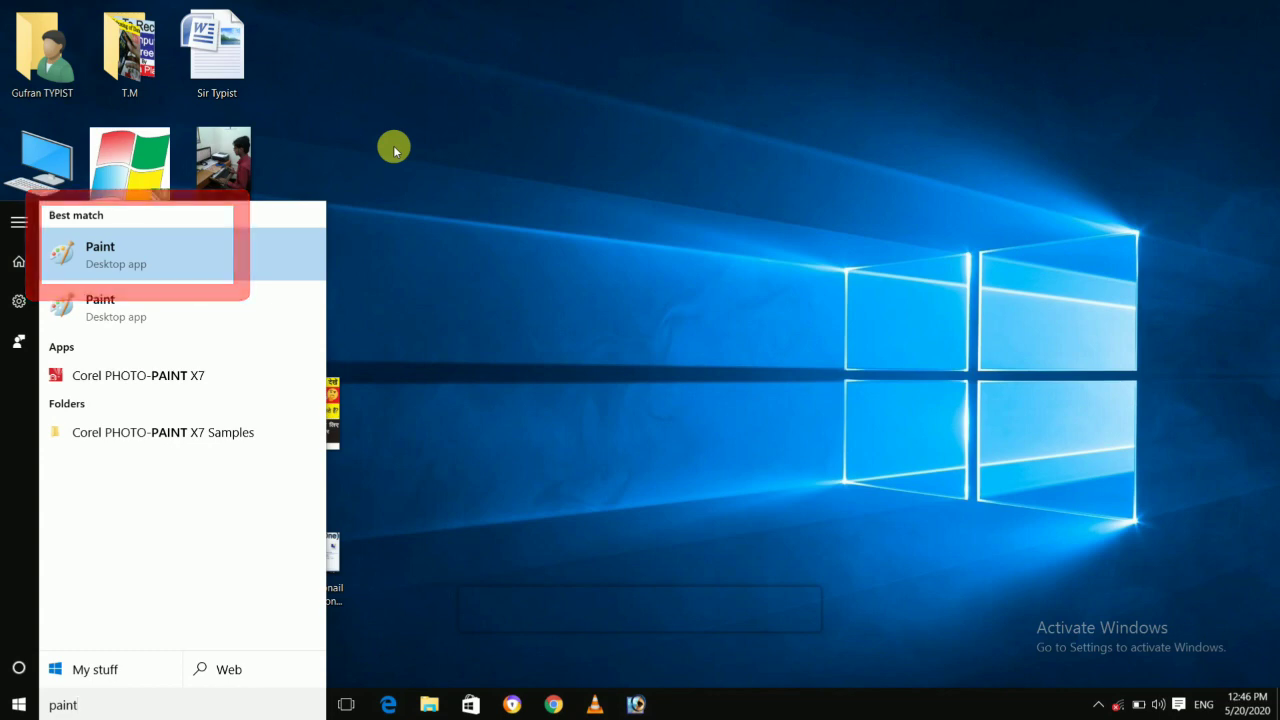
key("Return")
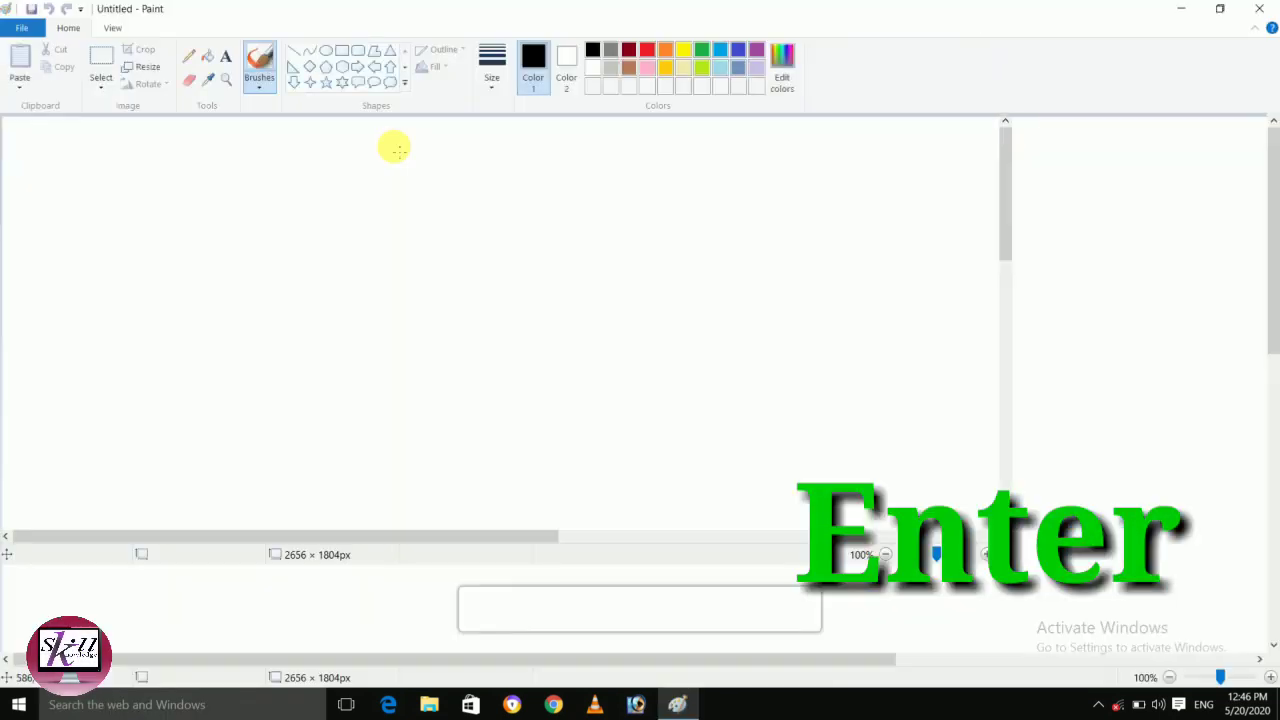
scroll(732, 336, "down", 1)
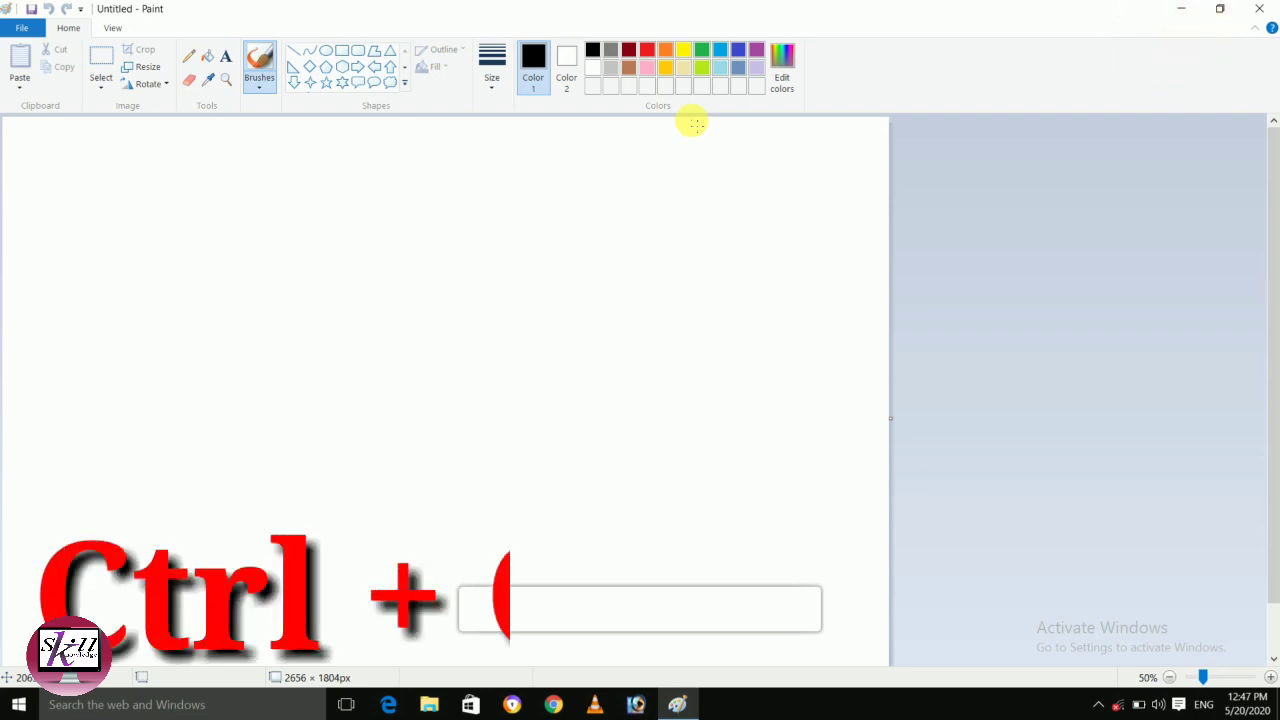
Open the 1932 × 2576px typist photo from the Desktop in Paint
key("ctrl+o")
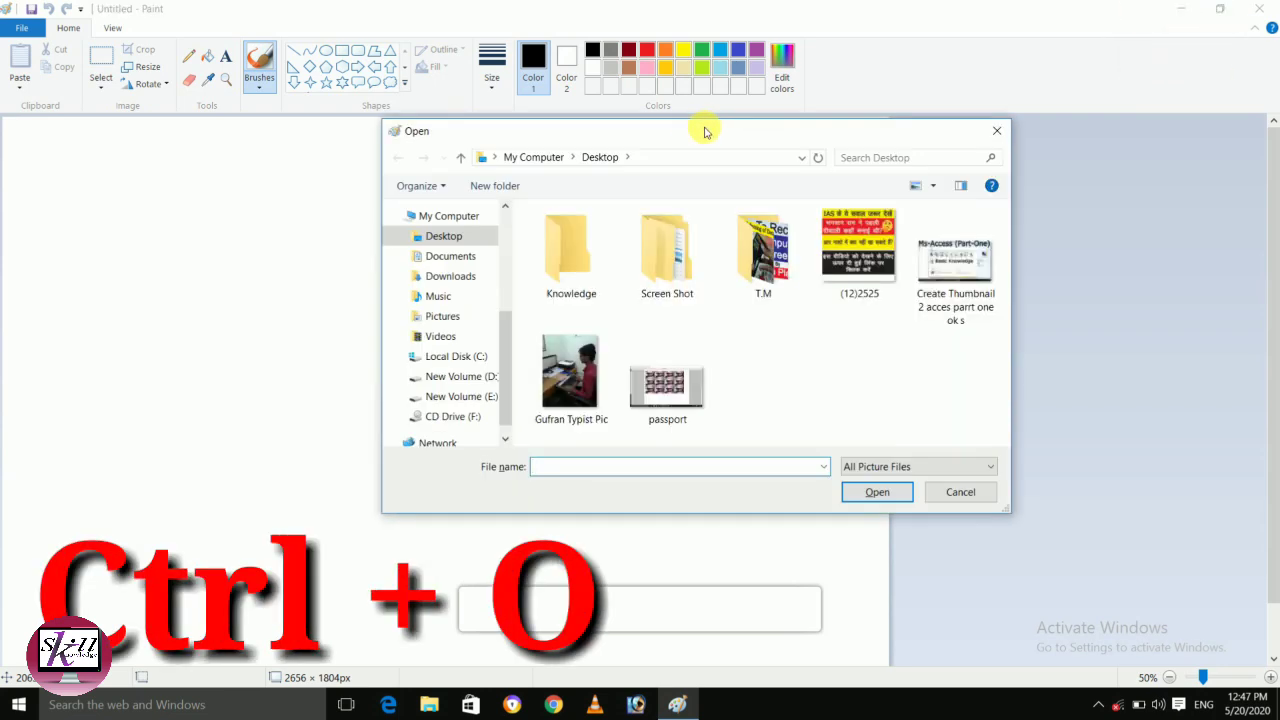
left_click_drag(703, 129, 500, 107)
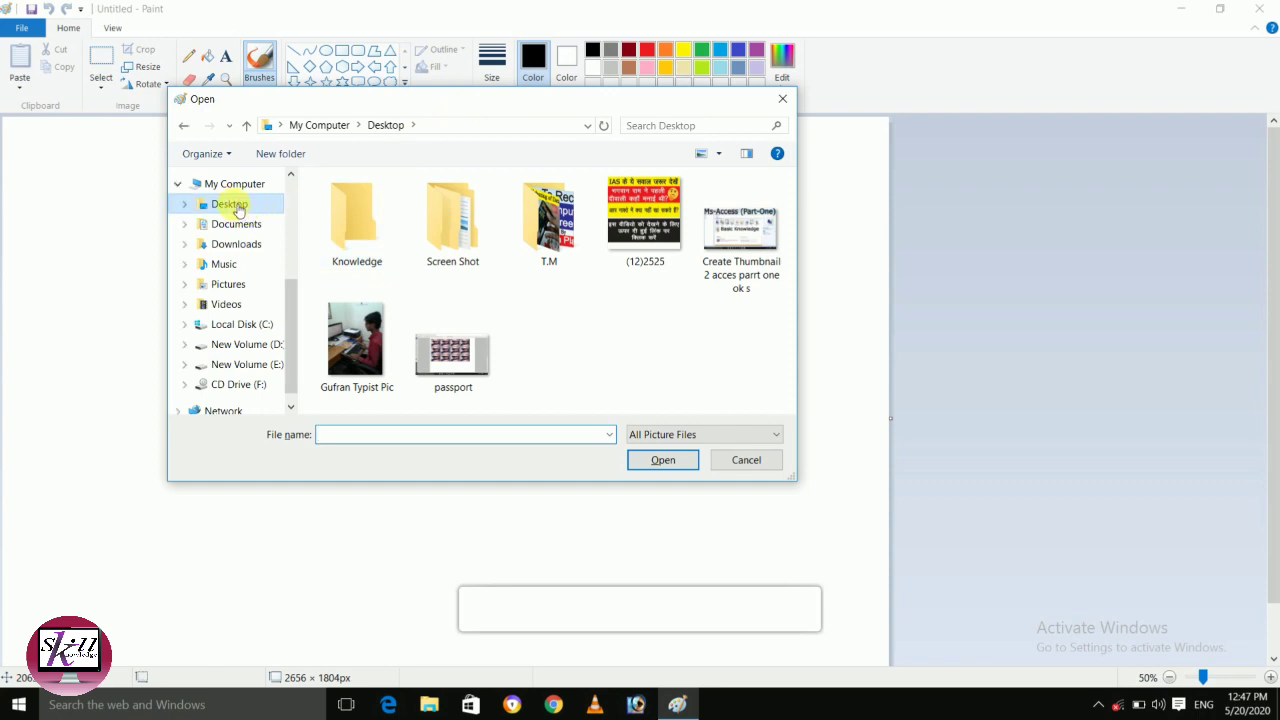
left_click(365, 335)
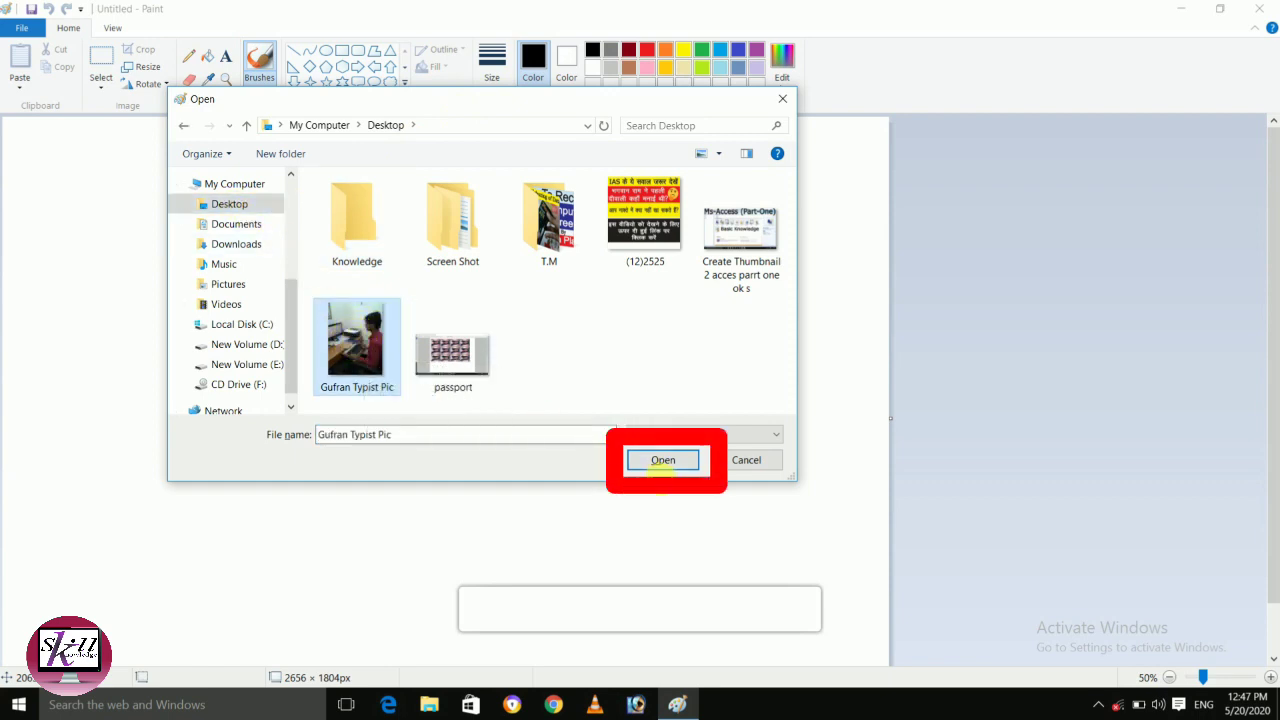
left_click(662, 465)
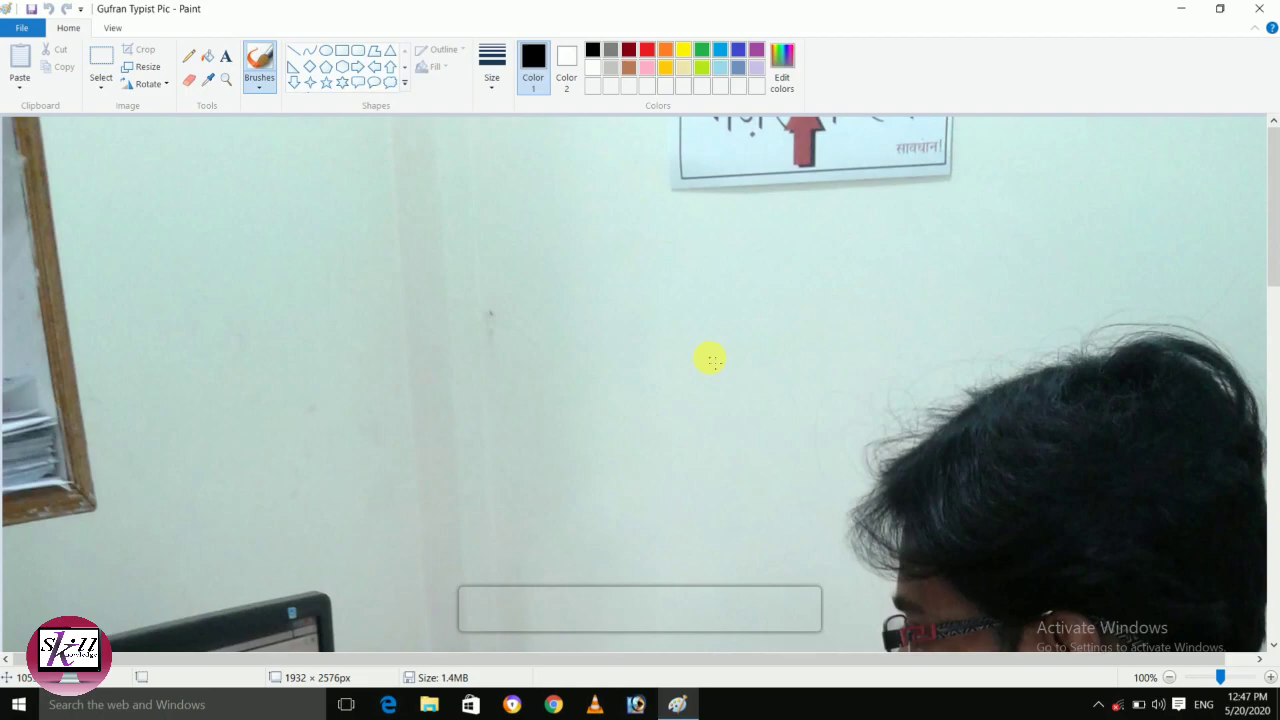
Scroll around the typist photo, then zoom out to 25% to see it whole
scroll(700, 362, "down", 3)
scroll(643, 366, "down", 2)
scroll(643, 366, "up", 2)
scroll(657, 377, "up", 3)
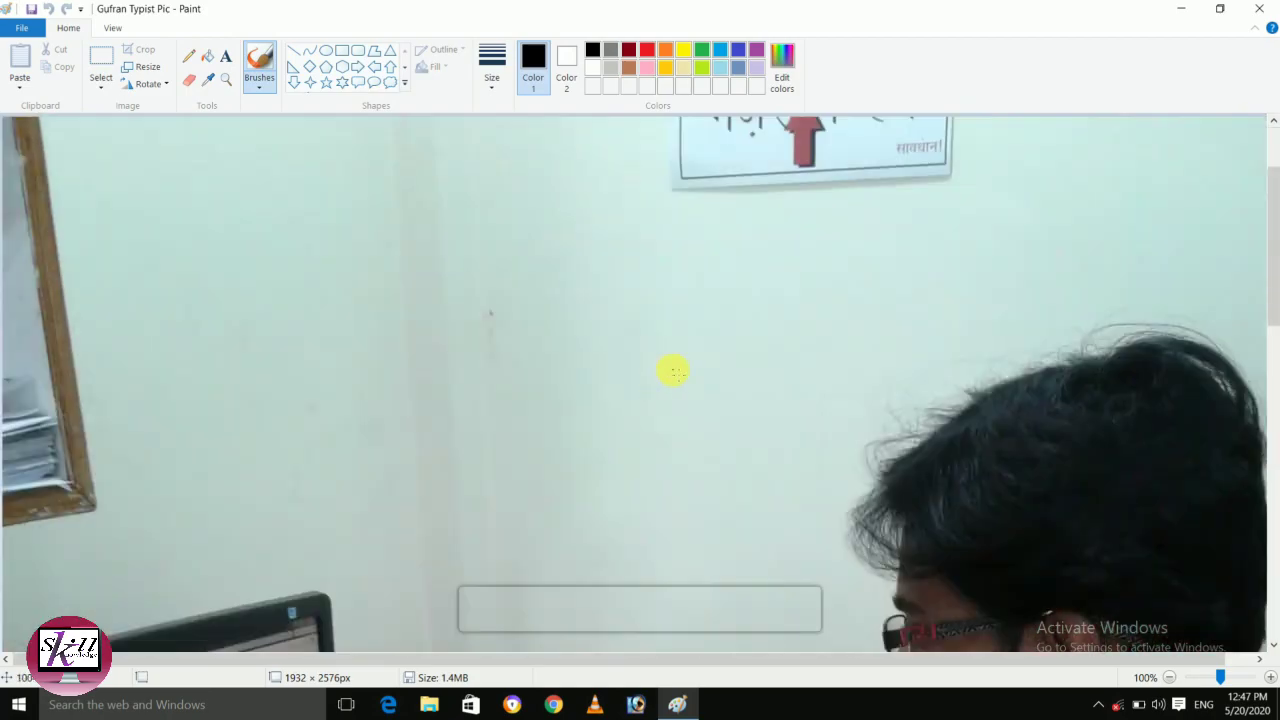
scroll(673, 372, "down", 3)
scroll(673, 372, "up", 3)
scroll(673, 372, "down", 2)
scroll(673, 372, "down", 1)
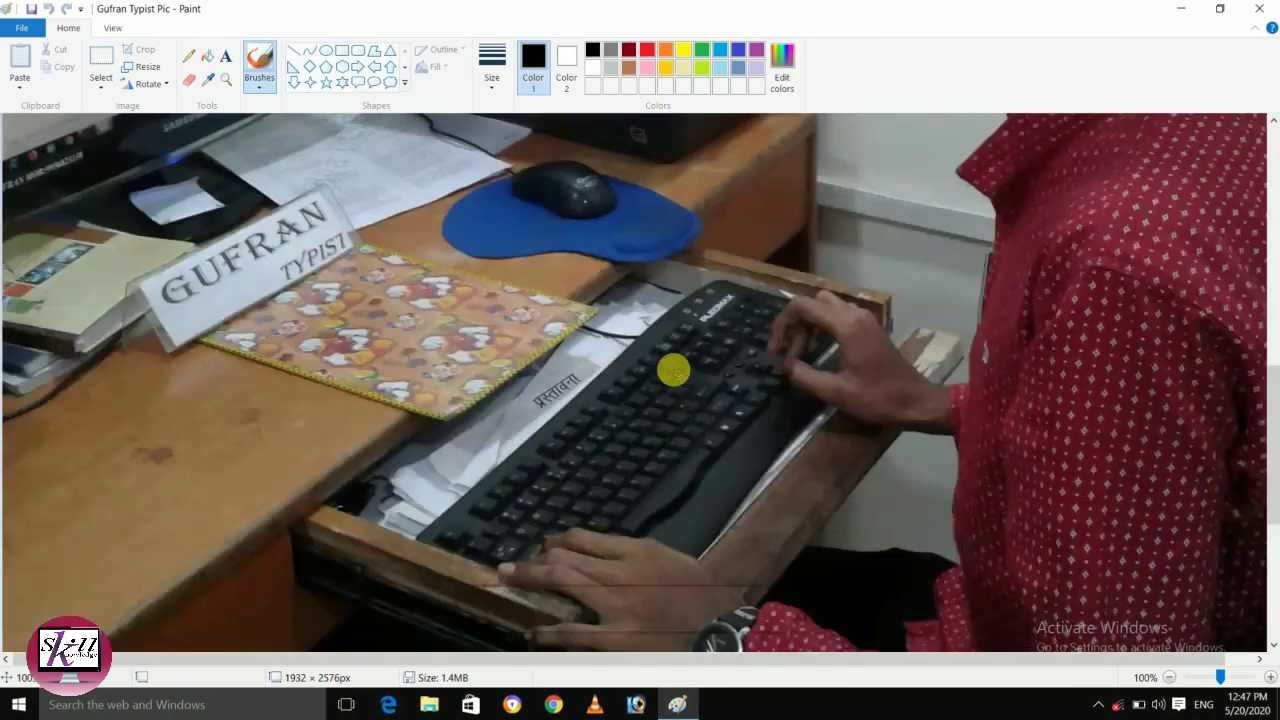
scroll(668, 352, "up", 3)
scroll(668, 352, "down", 1)
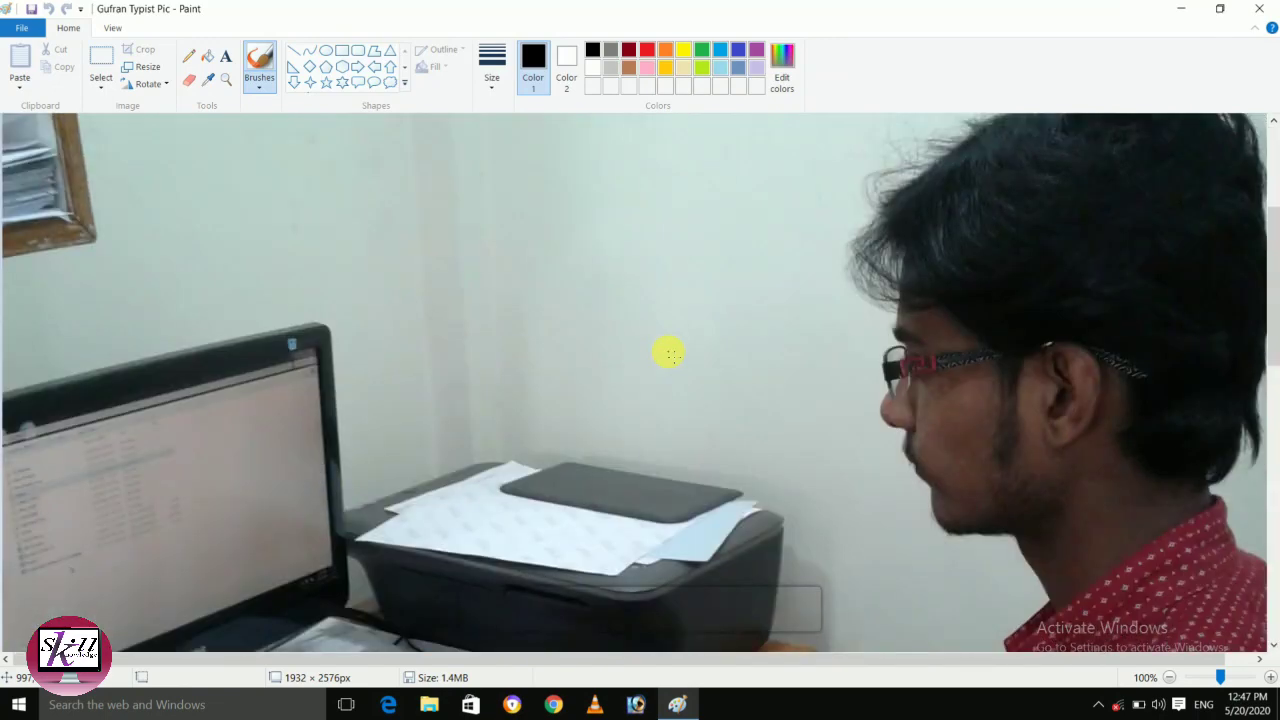
scroll(668, 352, "up", 1)
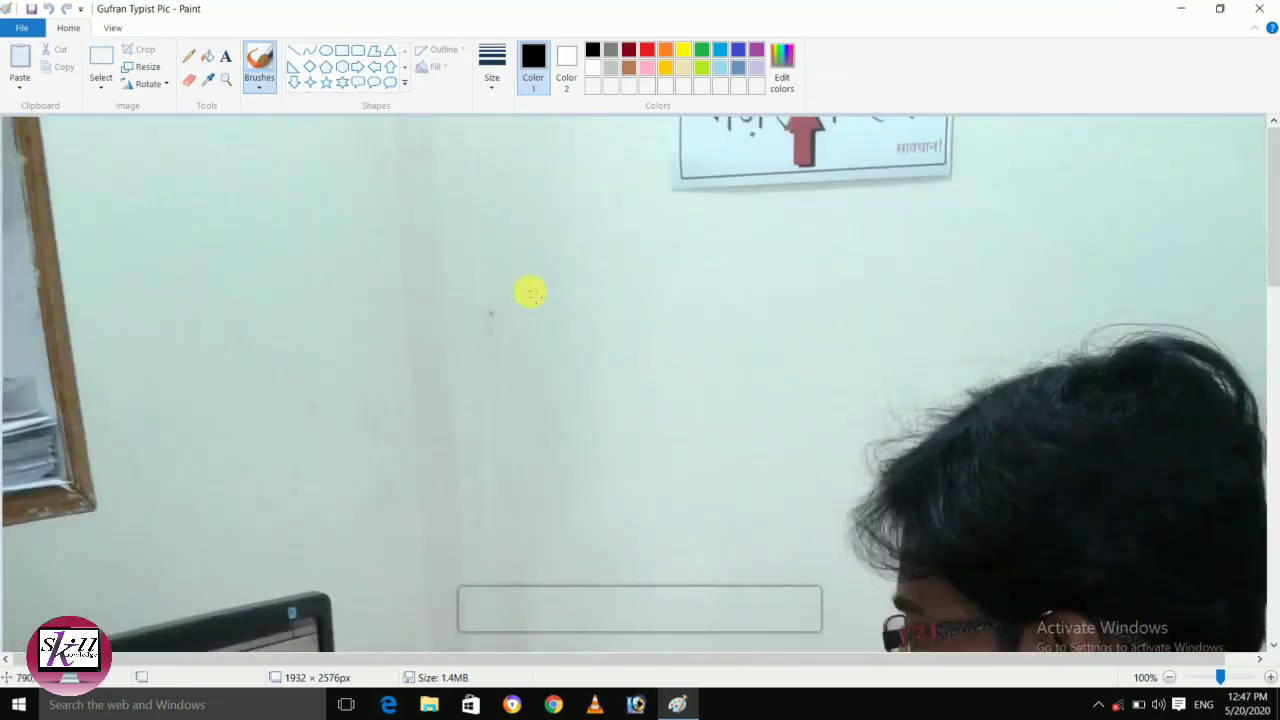
scroll(530, 292, "down", 1)
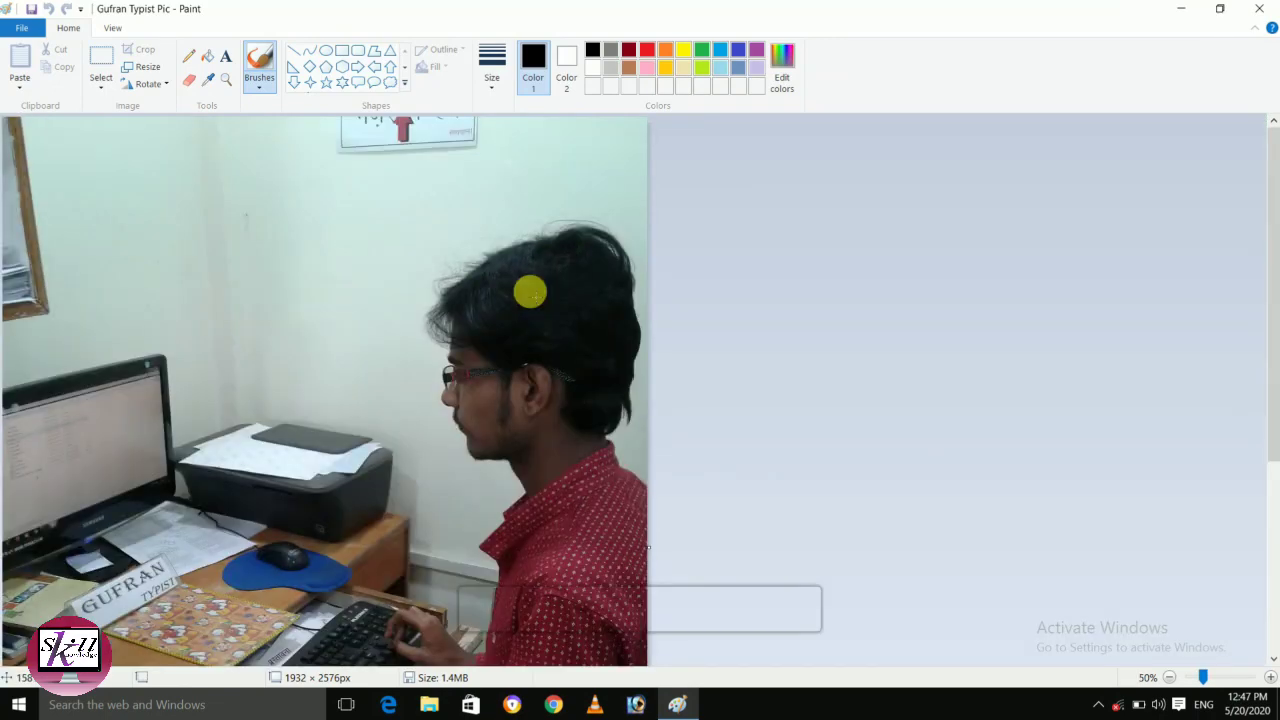
scroll(530, 292, "down", 1)
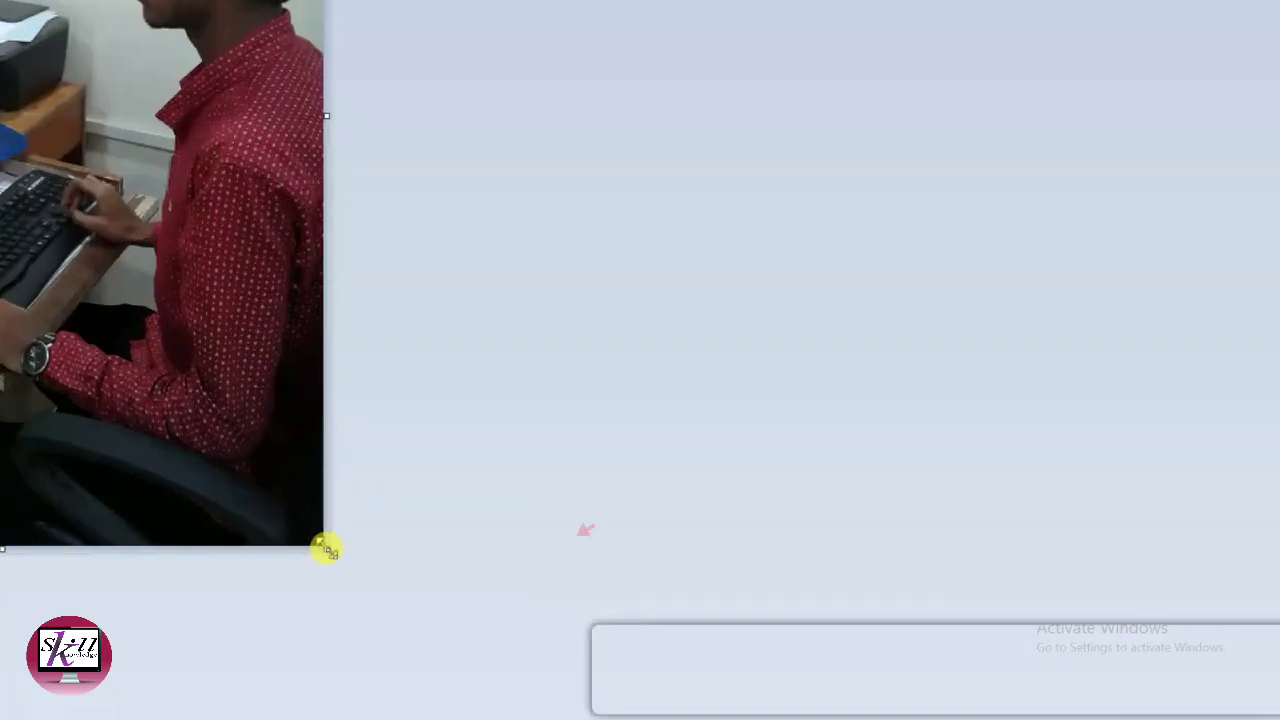
Drag the canvas corner out to 6596 × 3168px, adding white space around the photo
mouse_move(328, 549)
left_mouse_down()
mouse_move(585, 592)
mouse_move(828, 589)
mouse_move(1104, 648)
left_mouse_up()
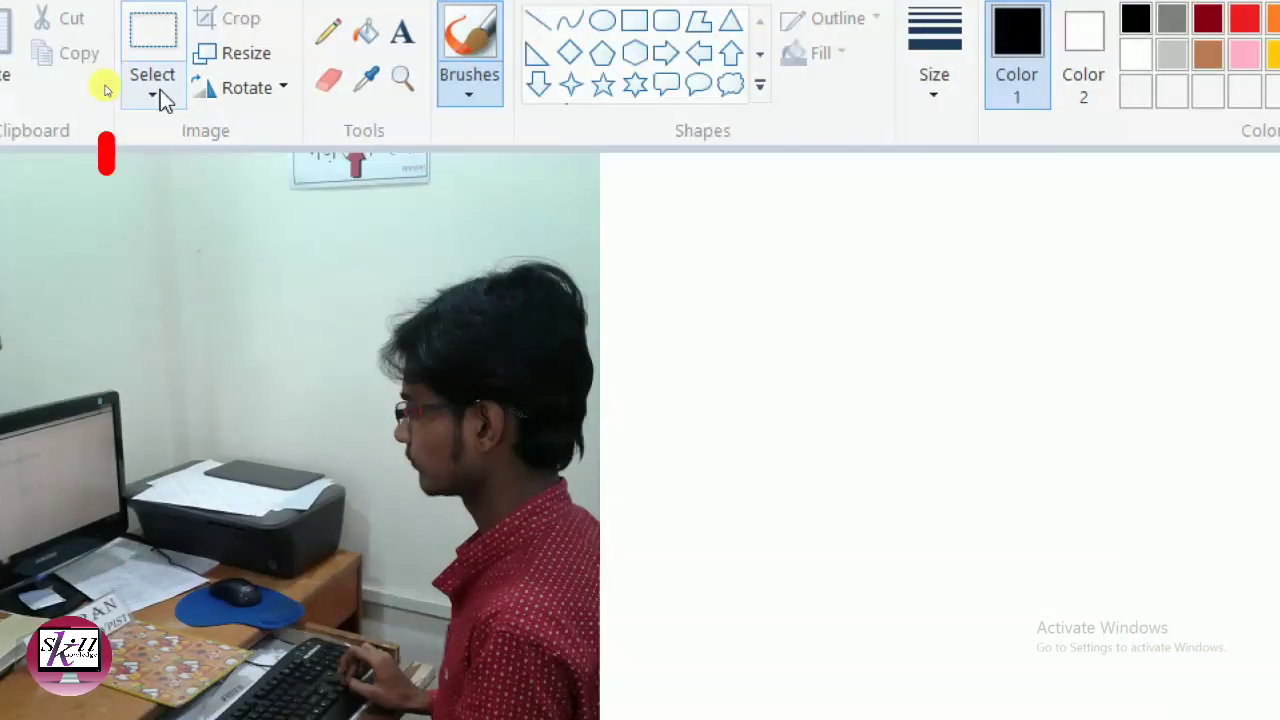
left_click(104, 88)
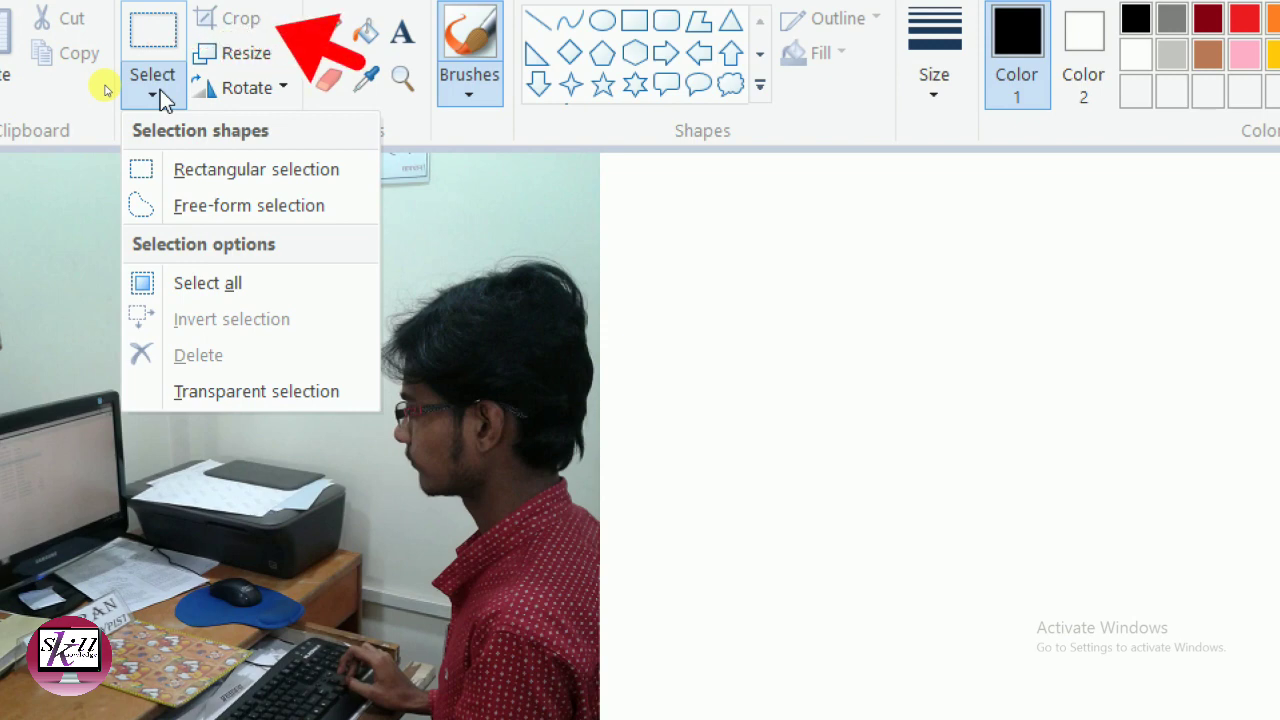
Choose Rectangular selection from the Select dropdown
left_click(160, 89)
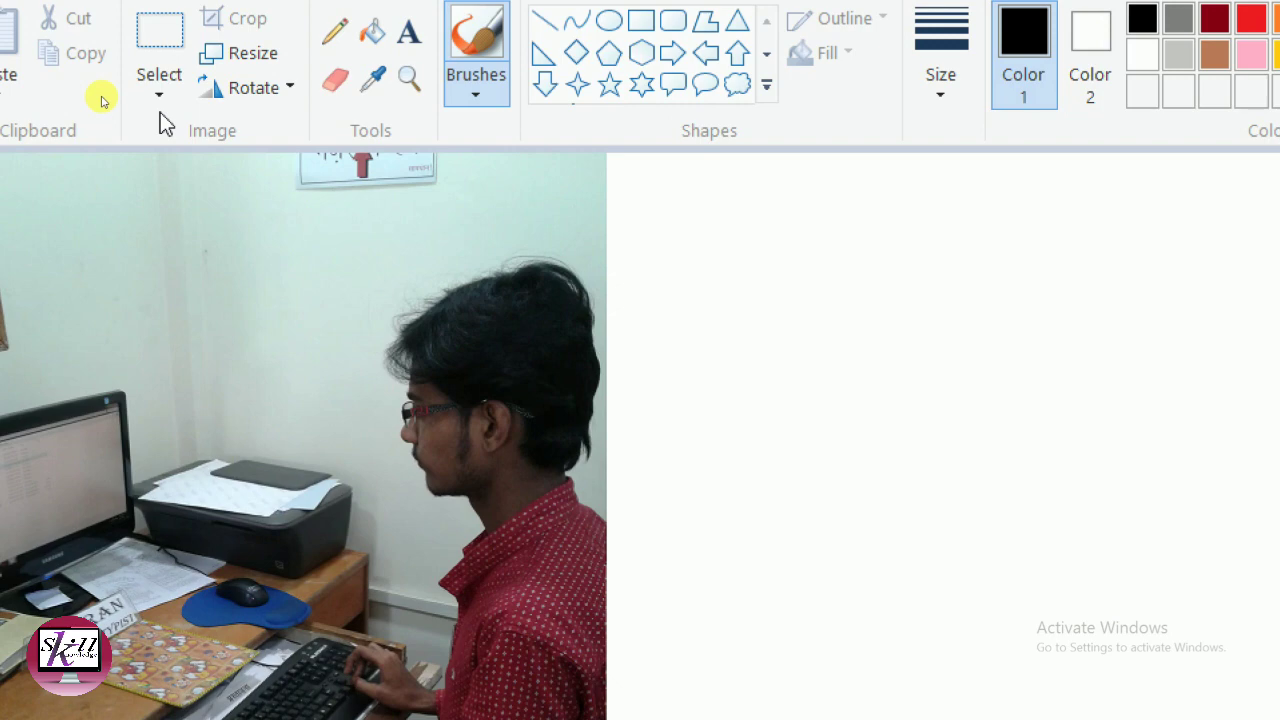
left_click(160, 97)
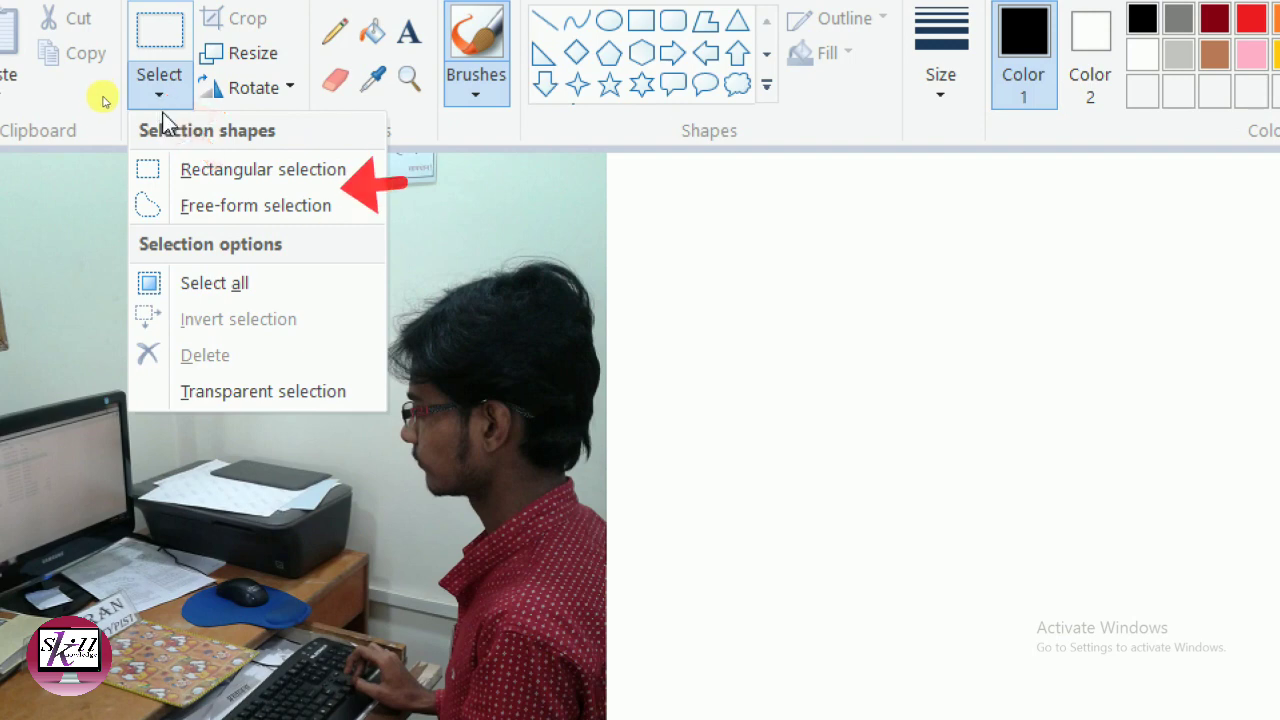
left_click(184, 168)
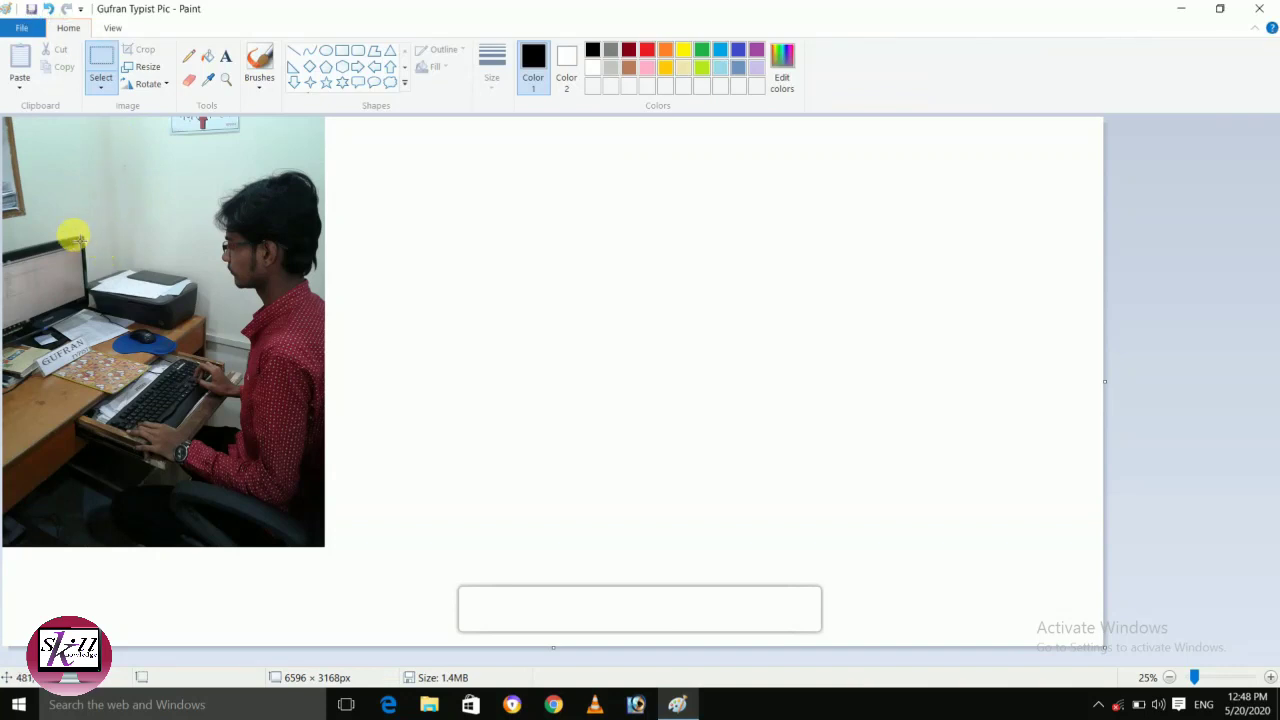
Crop the picture to a 697 × 1021px area around the monitor, printer and nameplate
mouse_move(37, 213)
left_mouse_down()
mouse_move(106, 337)
mouse_move(152, 385)
left_mouse_up()
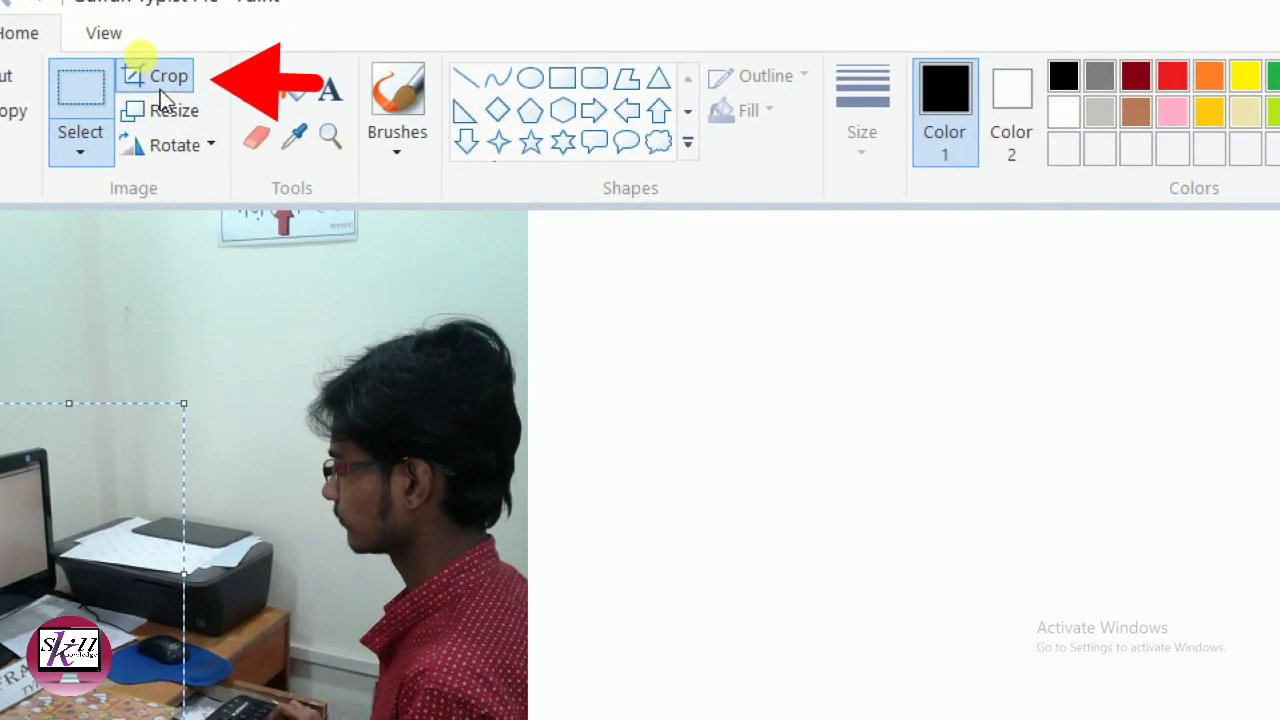
left_click(140, 50)
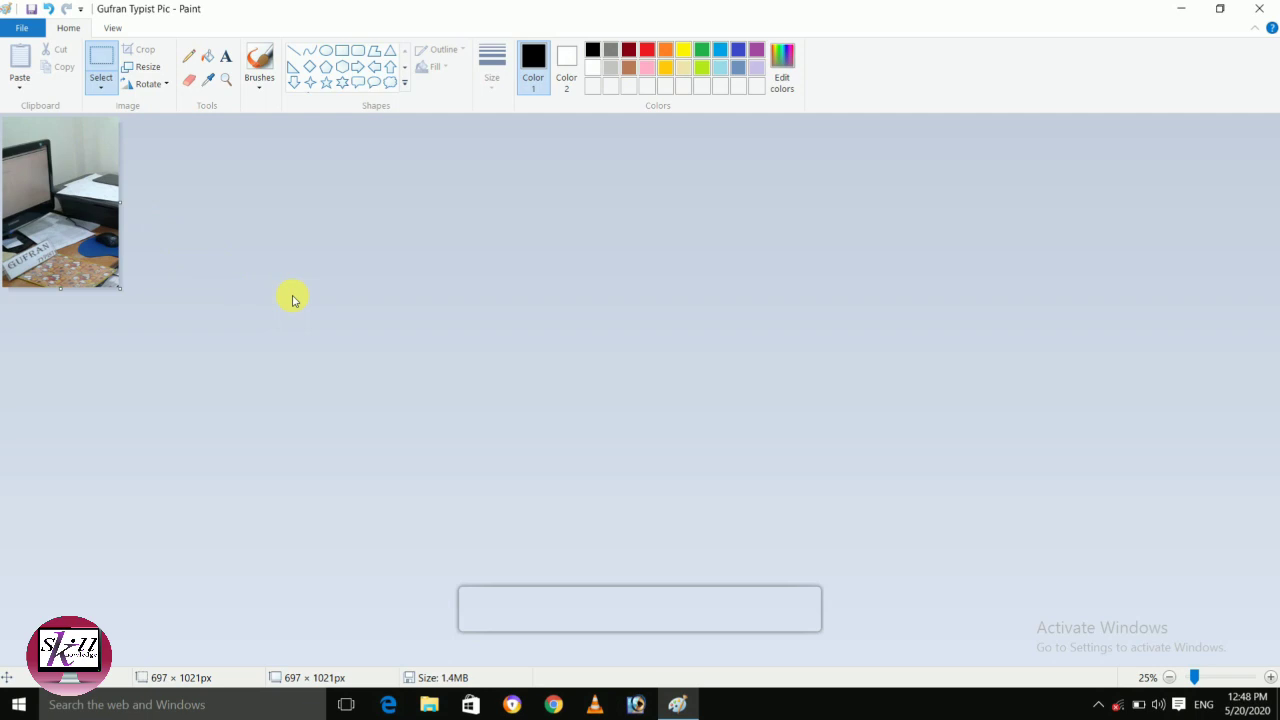
scroll(330, 300, "up", 1)
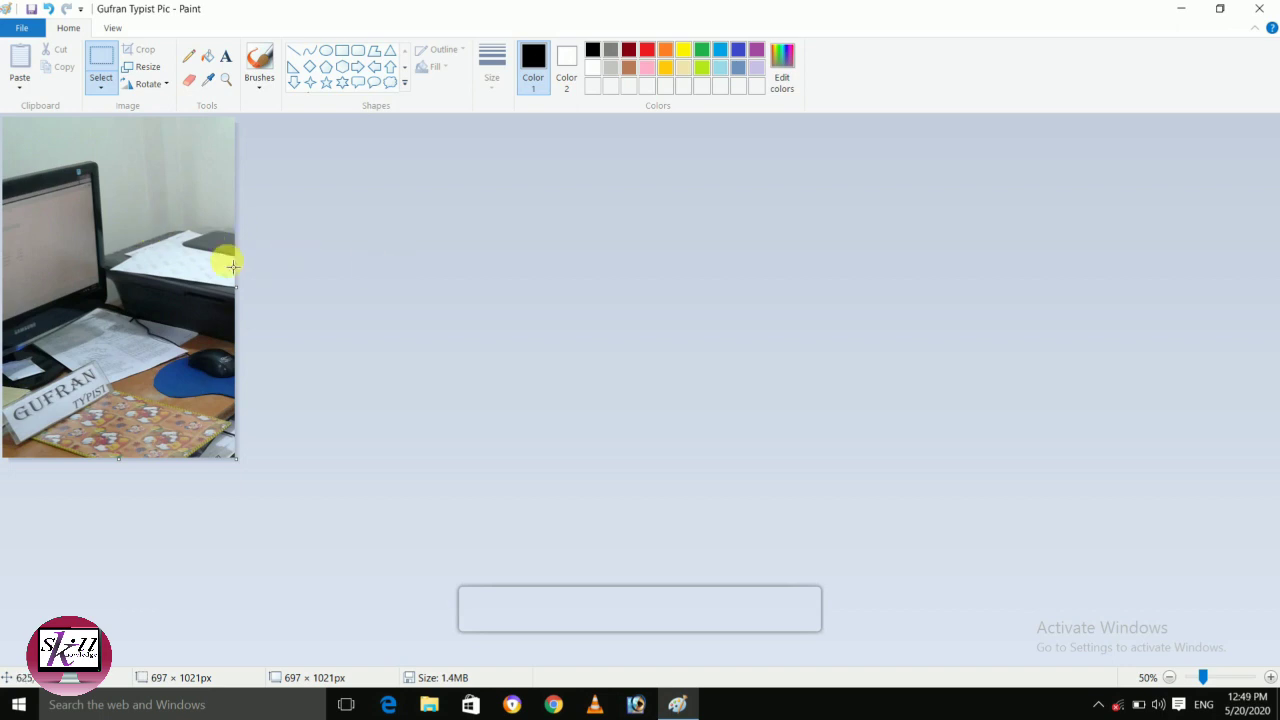
Undo that crop and mark a 1529 × 1221px area around the typist at his keyboard for cropping
key("ctrl+v")
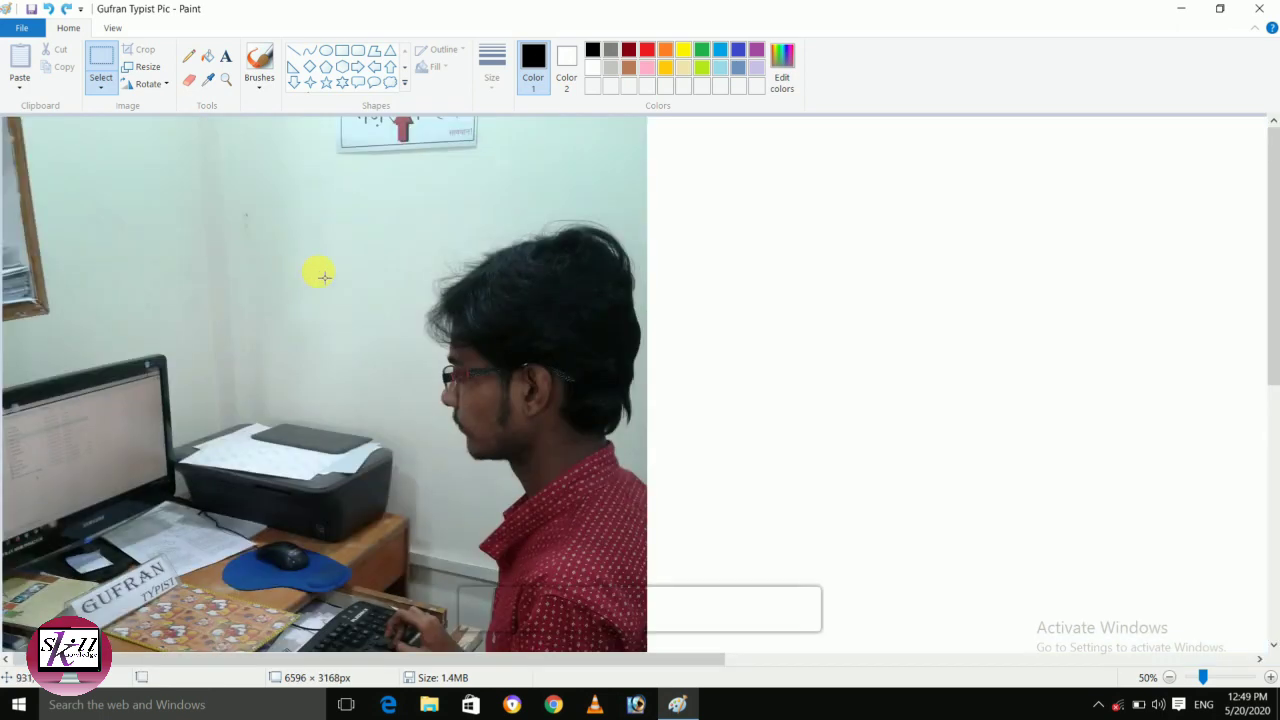
scroll(336, 279, "down", 1)
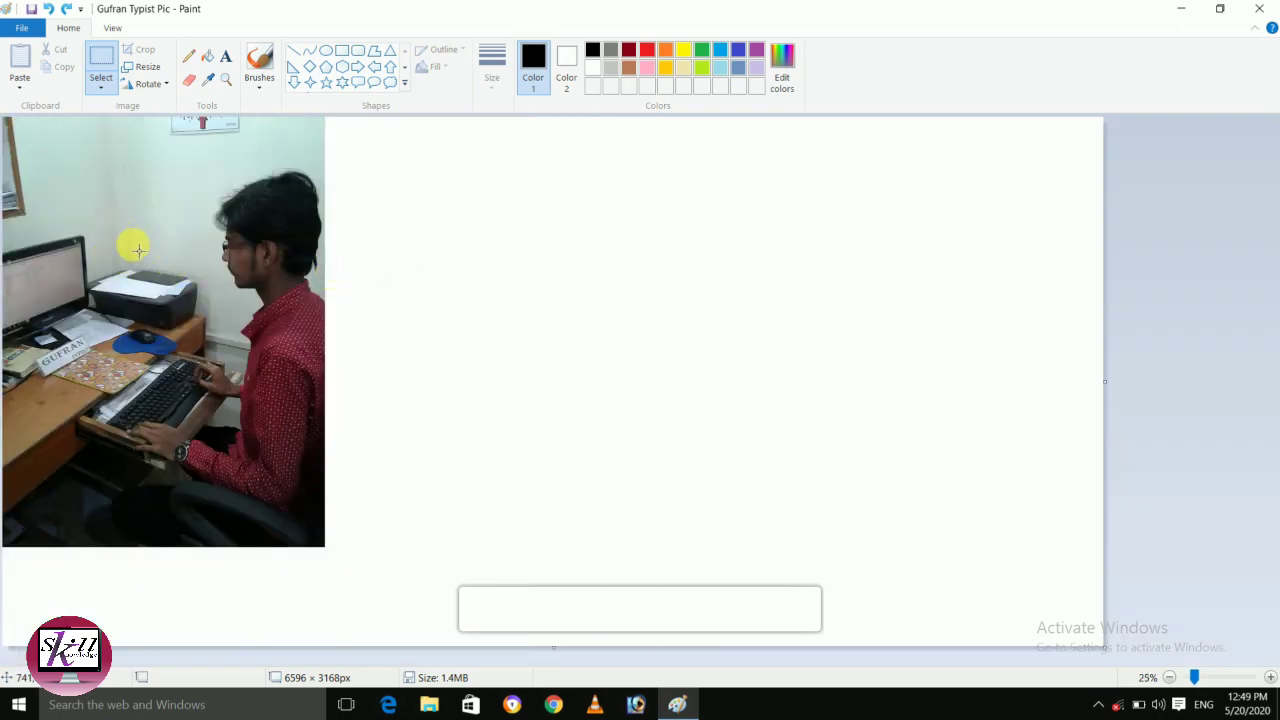
mouse_move(57, 200)
left_mouse_down()
mouse_move(157, 322)
mouse_move(313, 405)
left_mouse_up()
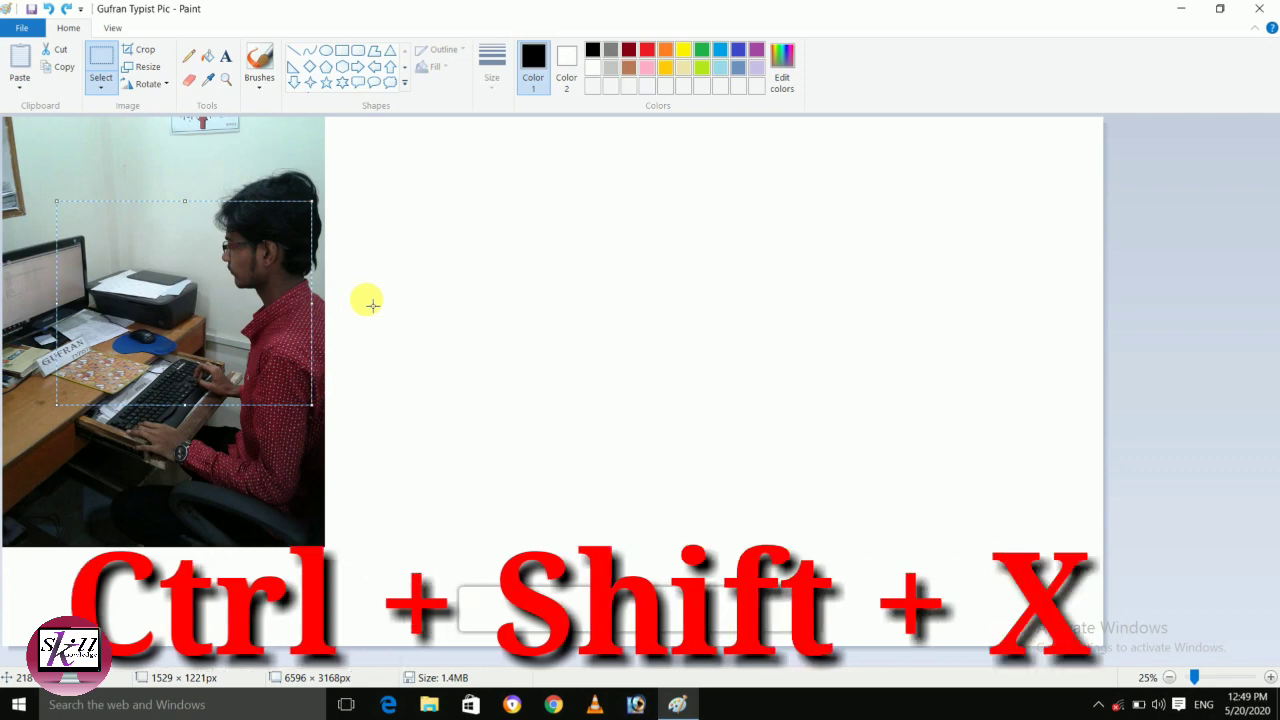
key("ctrl+w")
key("Escape")
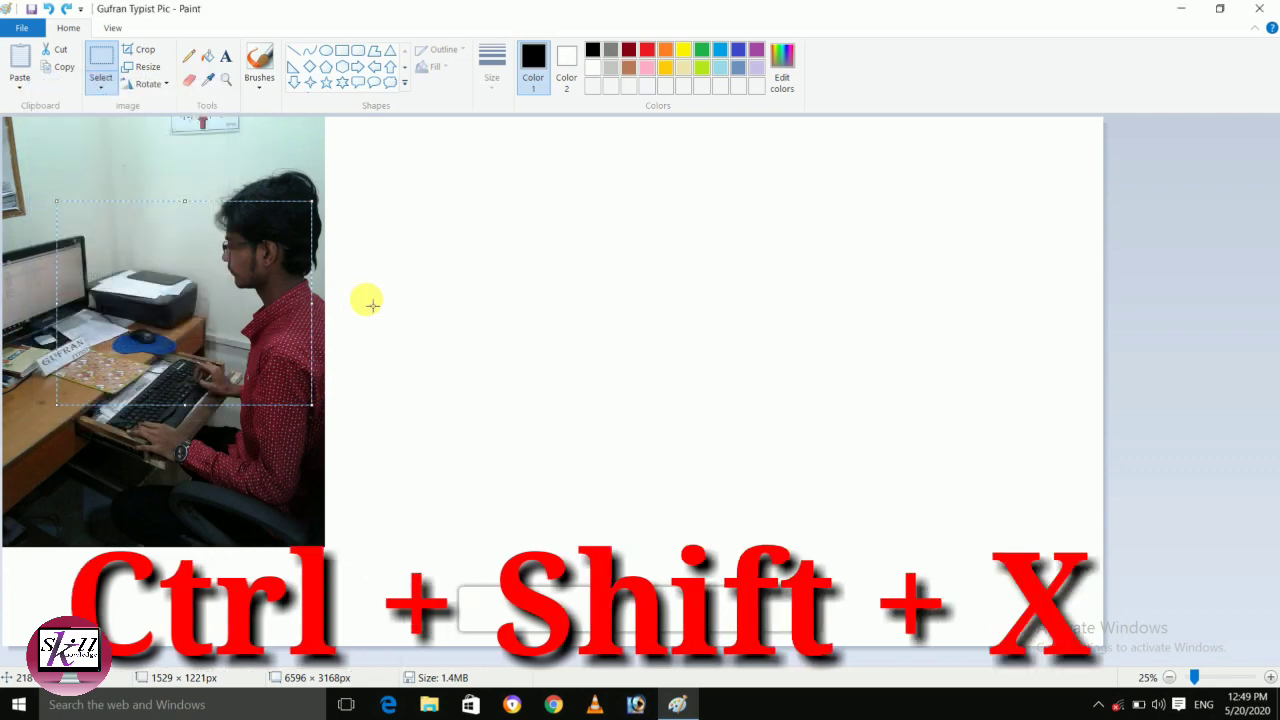